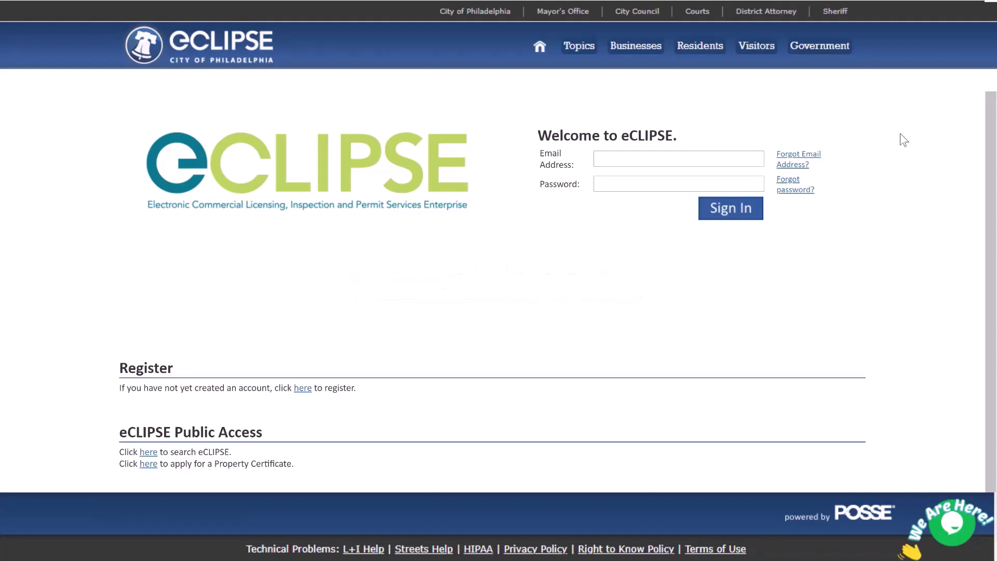
Sign in to eCLIPSE with the permit customer account's e-mail address and password
left_click(708, 159)
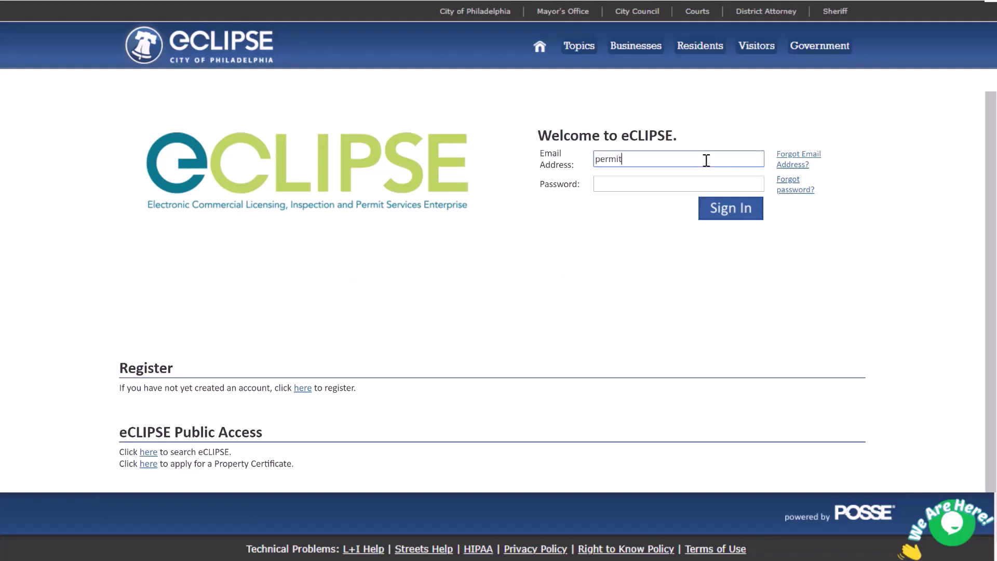
key("Tab")
type("••••••••")
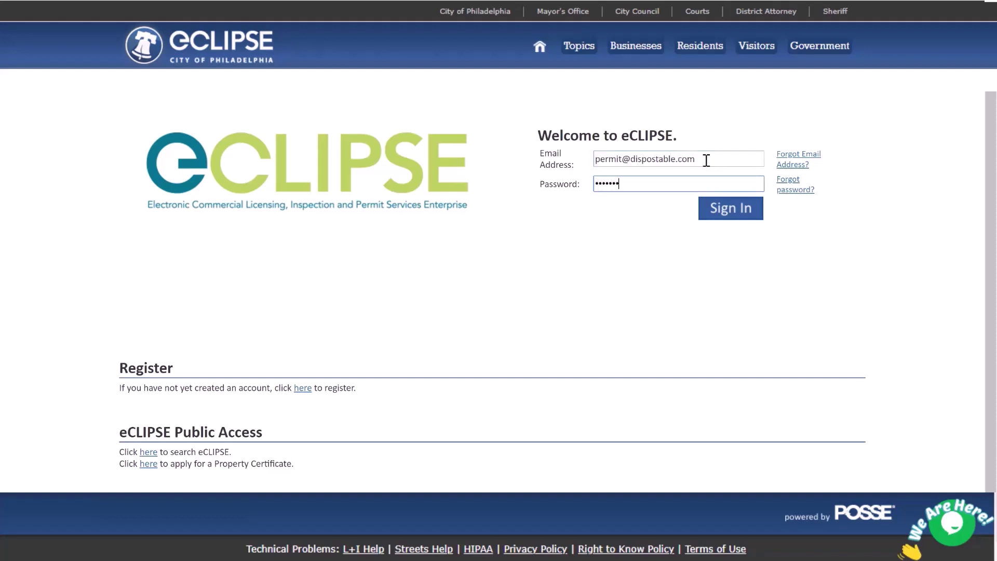
key("Return")
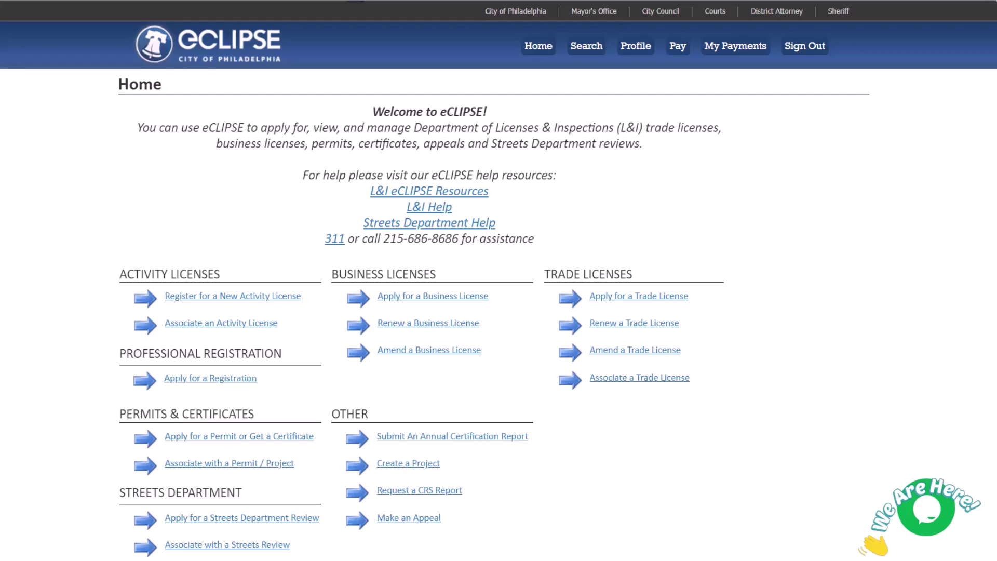
Scroll the Home page down to My Activities' five Ready For Issue Commercial Building Permits
scroll(498, 312, "down", 4)
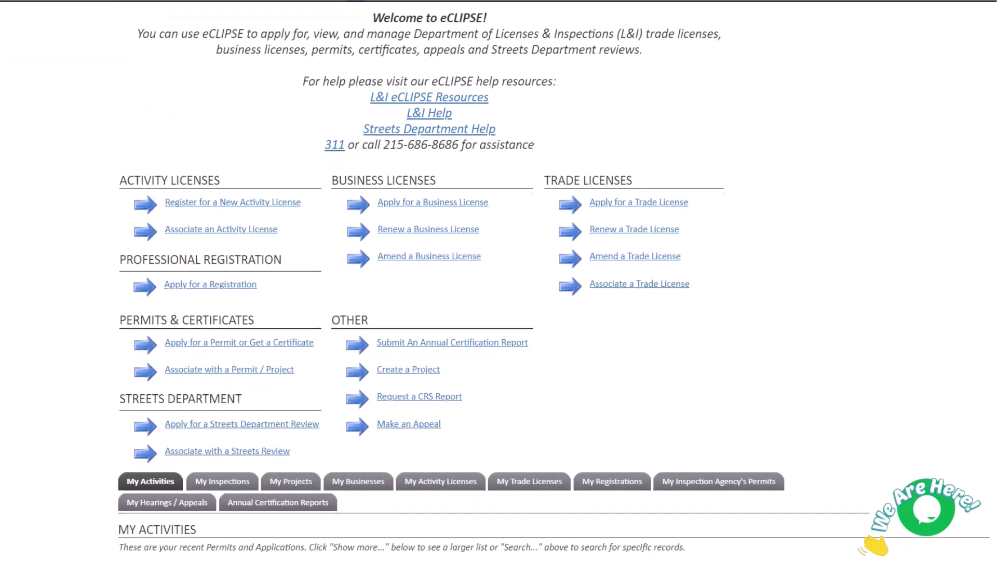
scroll(499, 311, "down", 3)
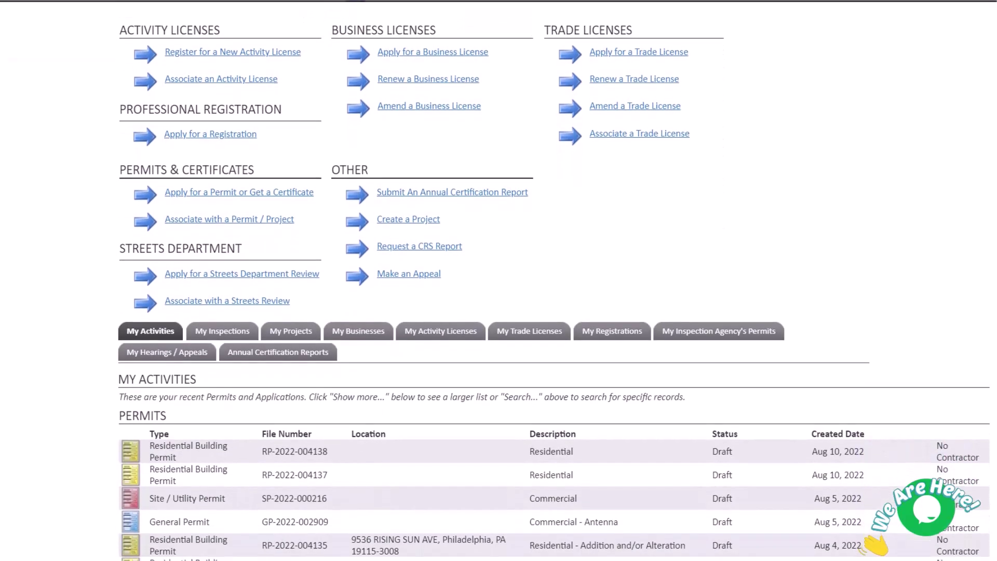
scroll(499, 311, "down", 1)
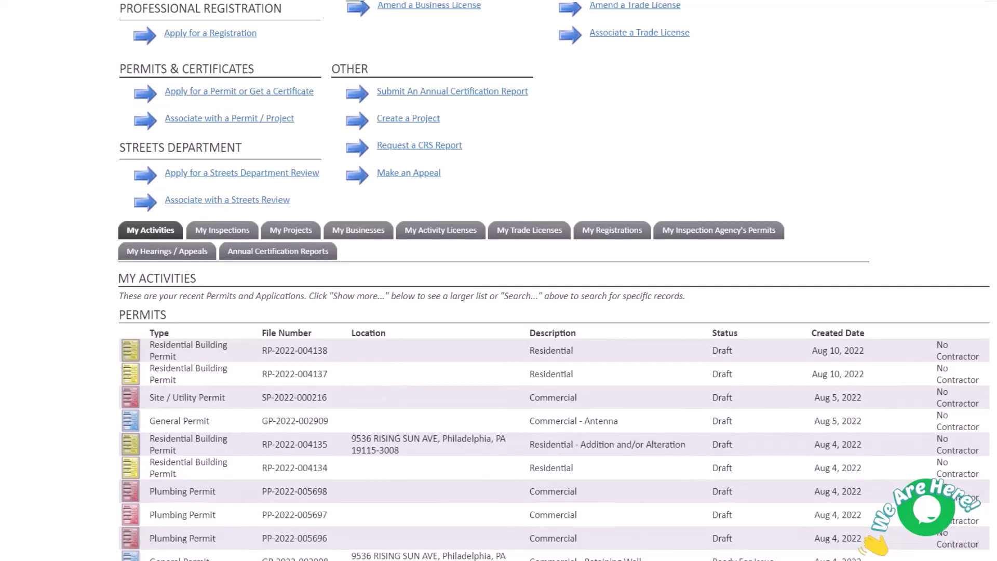
scroll(499, 312, "down", 1)
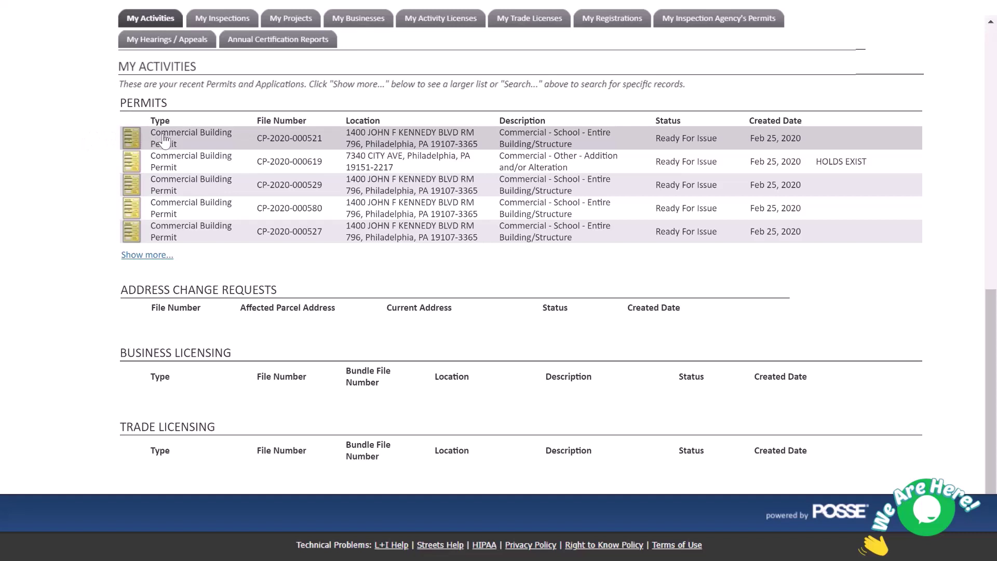
left_click(164, 140)
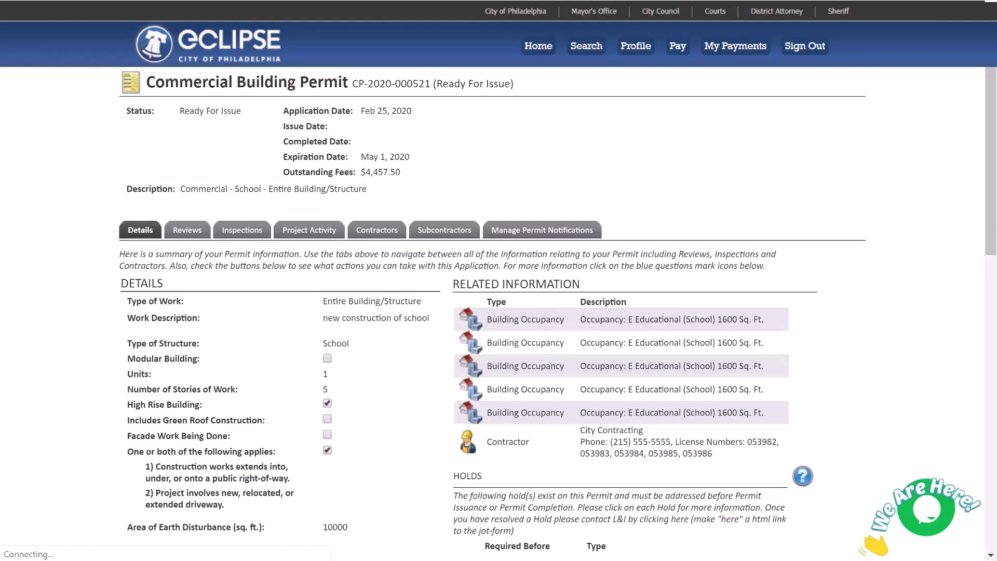
scroll(499, 312, "down", 8)
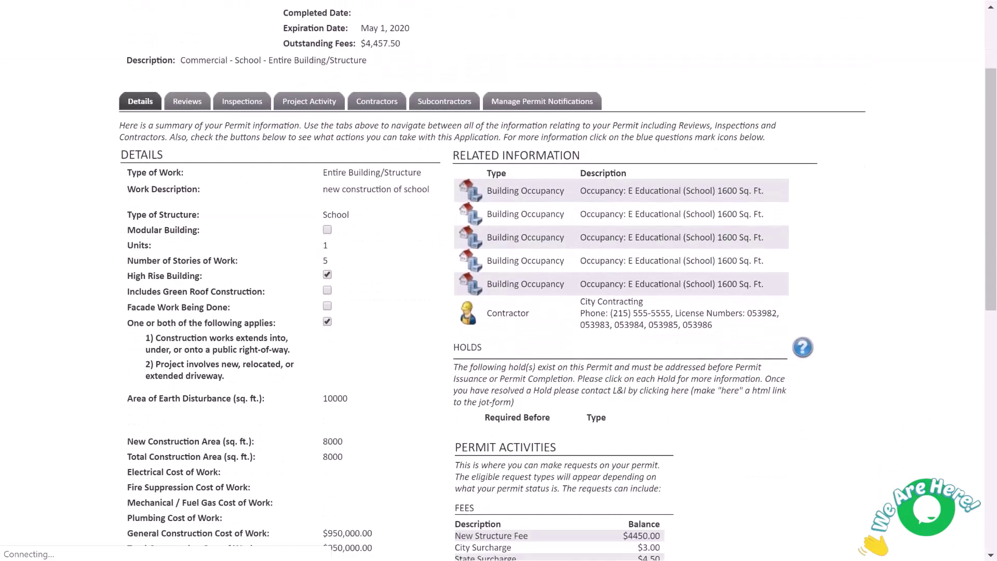
scroll(499, 281, "down", 5)
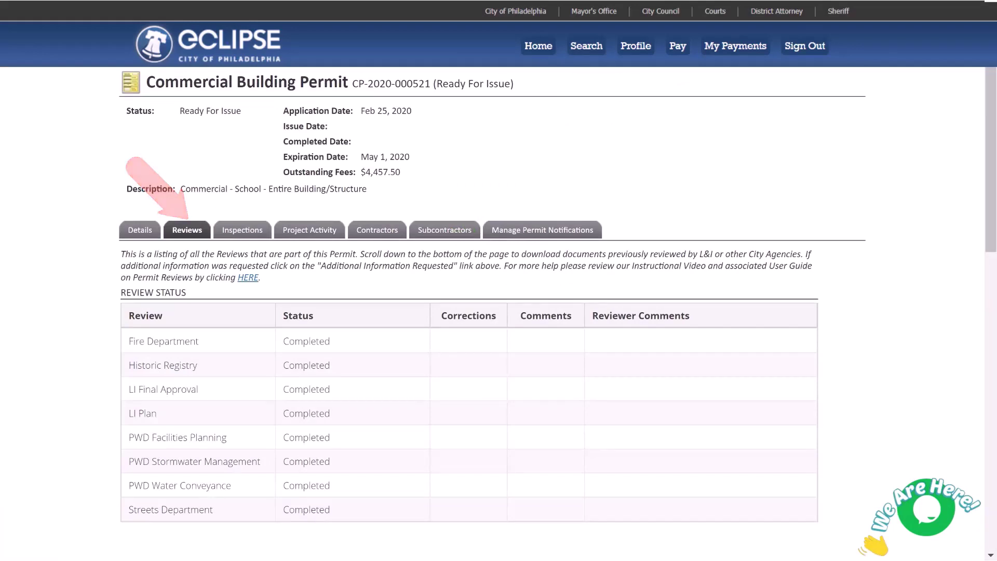
scroll(499, 280, "down", 13)
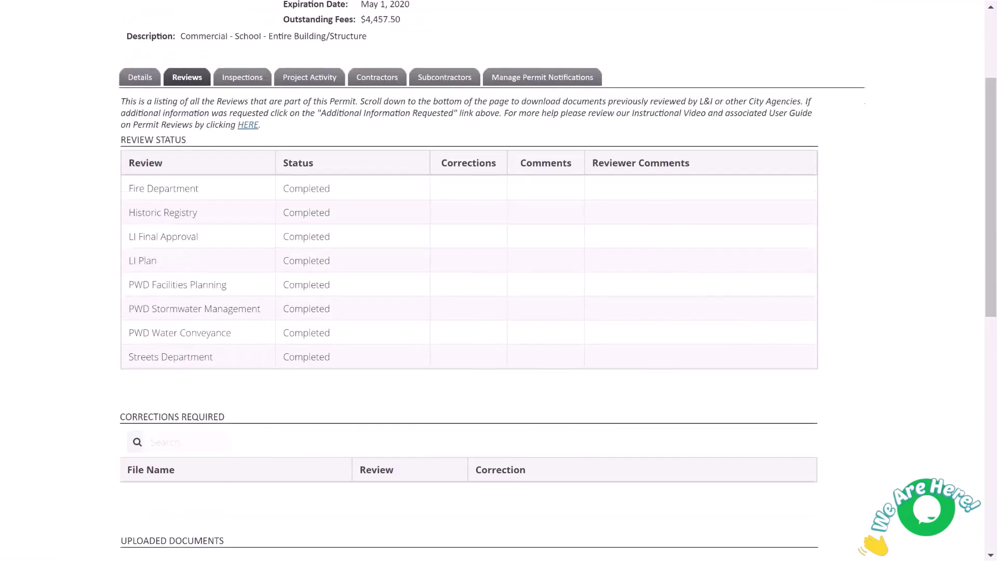
scroll(499, 281, "down", 1)
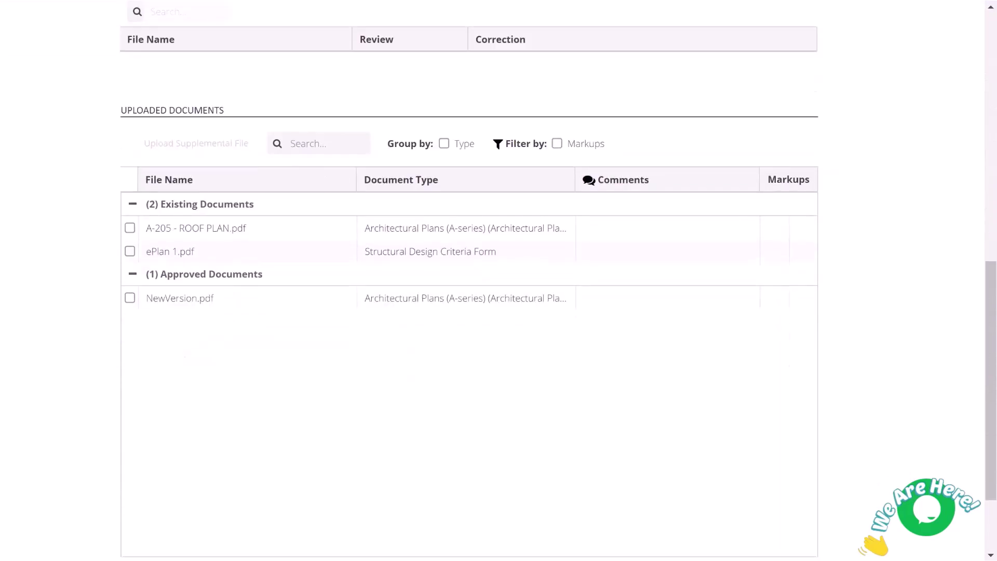
scroll(499, 281, "up", 15)
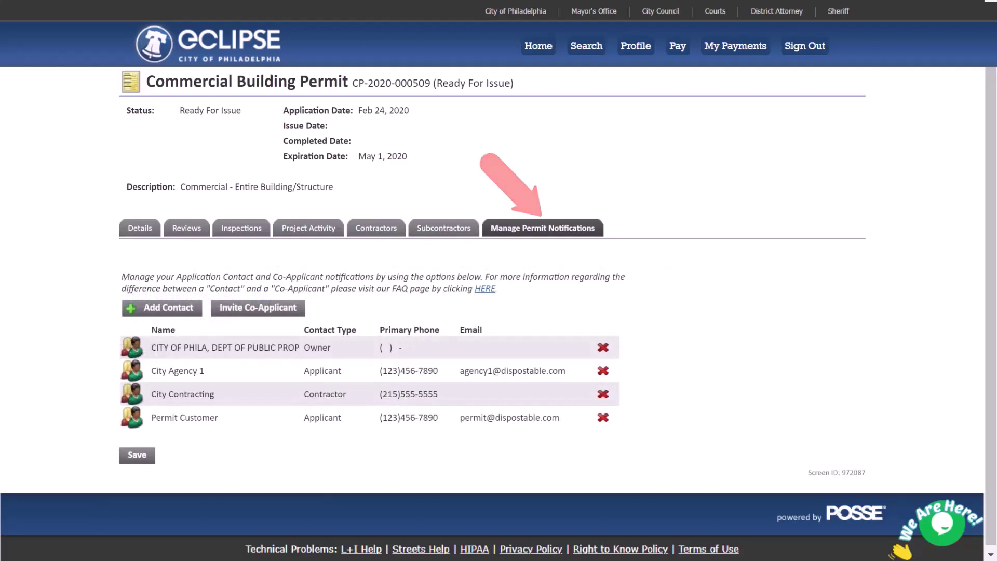
Try Add Contact and Invite Co-Applicant, closing each without saving
left_click(150, 311)
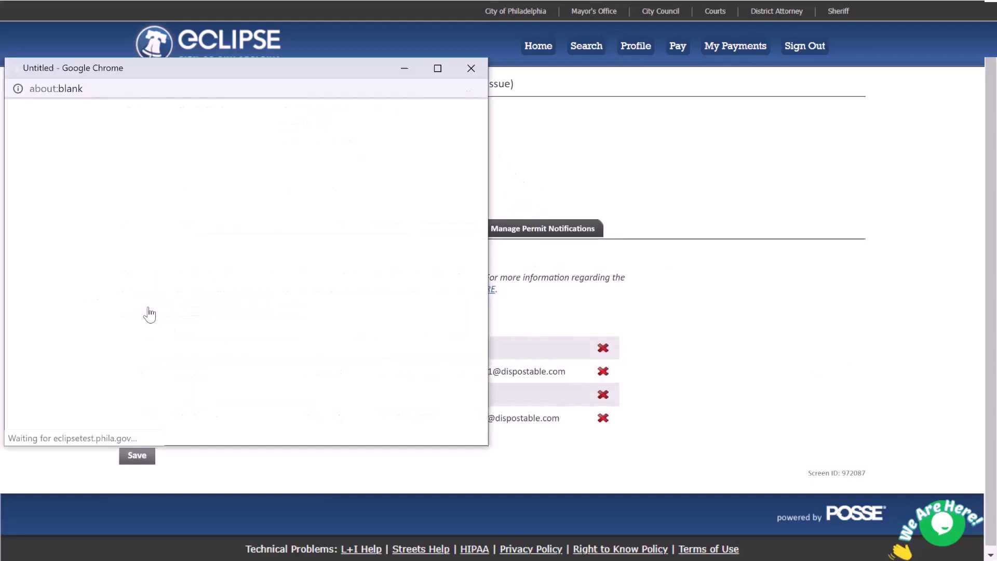
left_click(109, 369)
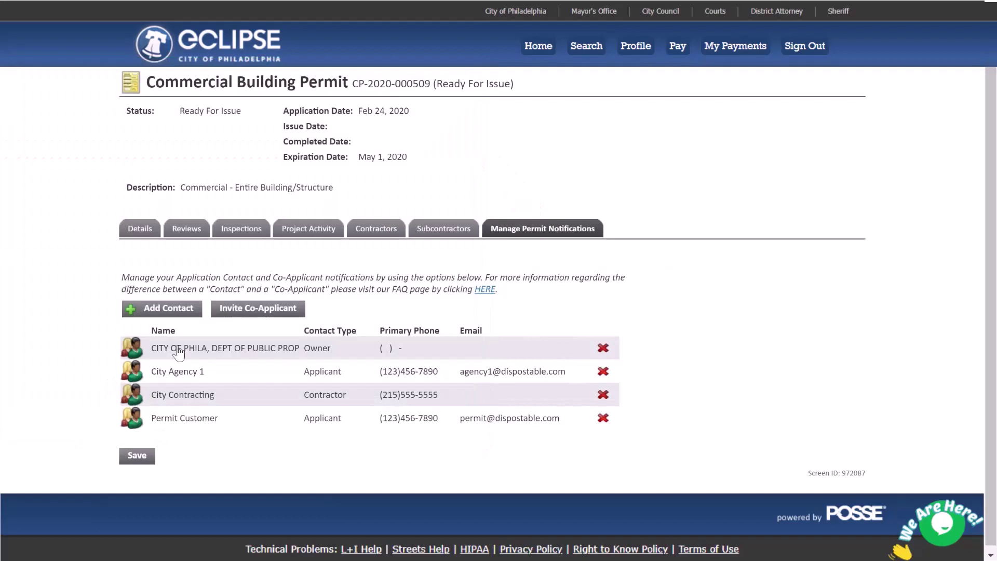
left_click(289, 313)
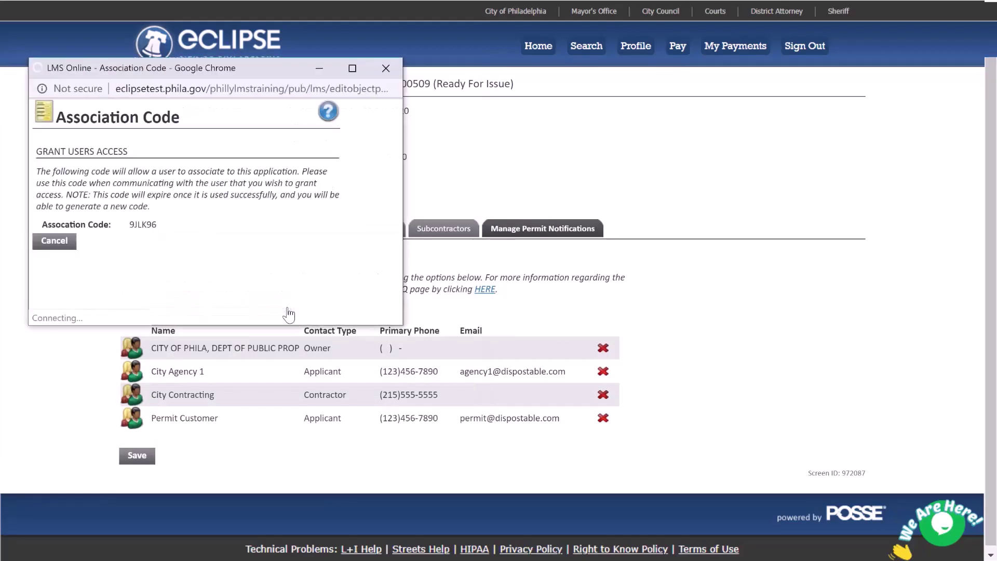
left_click(55, 242)
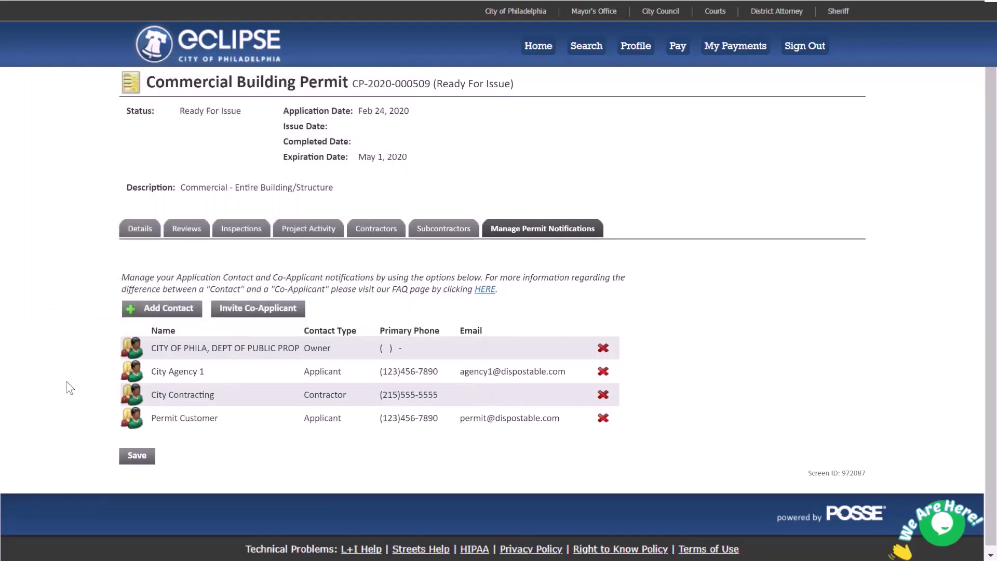
Enable Permit Customer e-mails for pre-acceptance info, plans examiner info and payment required, then save
left_click(180, 423)
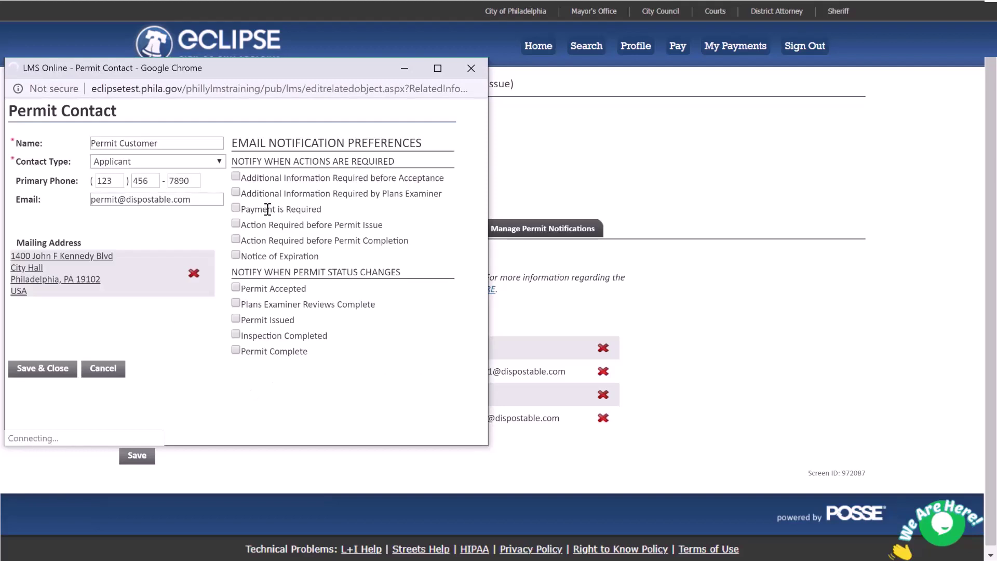
left_click(236, 177)
left_click(236, 193)
left_click(235, 208)
left_click(54, 369)
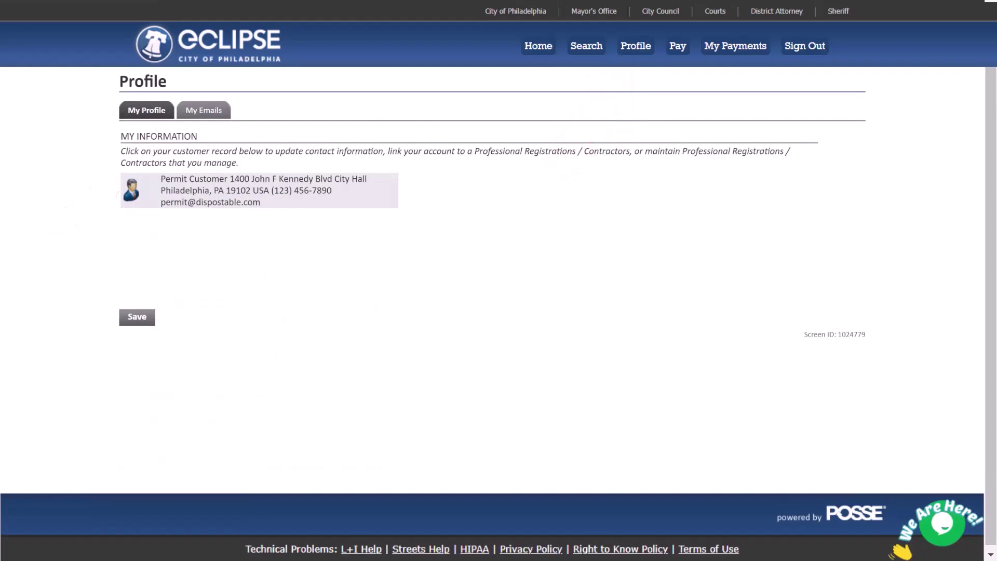
Open the customer record and save its details unchanged
left_click(368, 201)
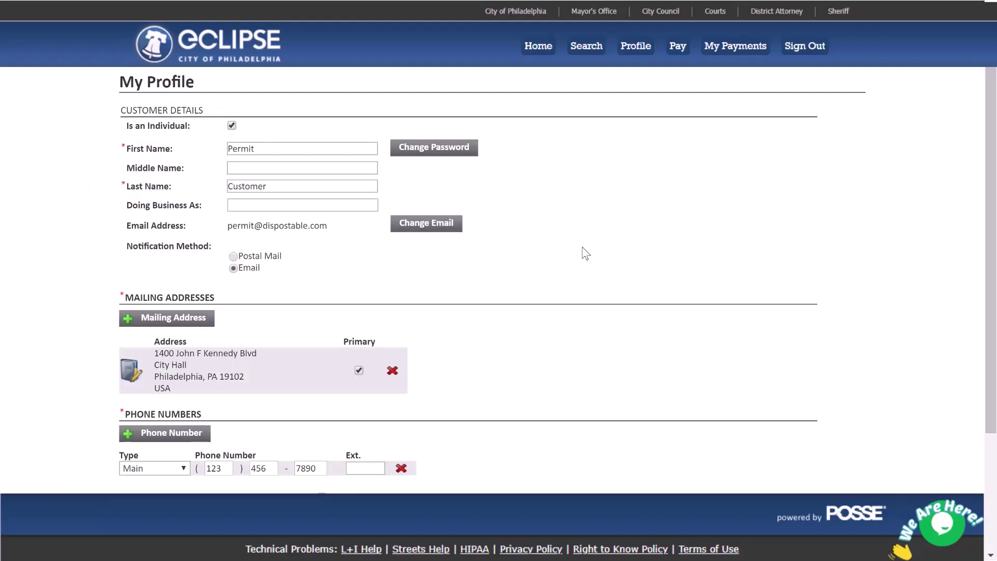
scroll(587, 254, "down", 3)
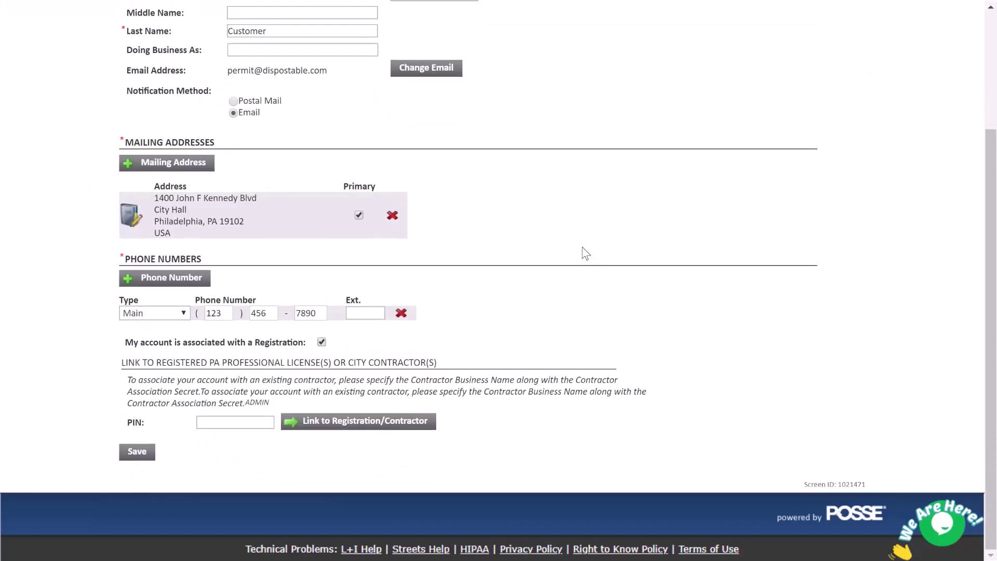
left_click(140, 453)
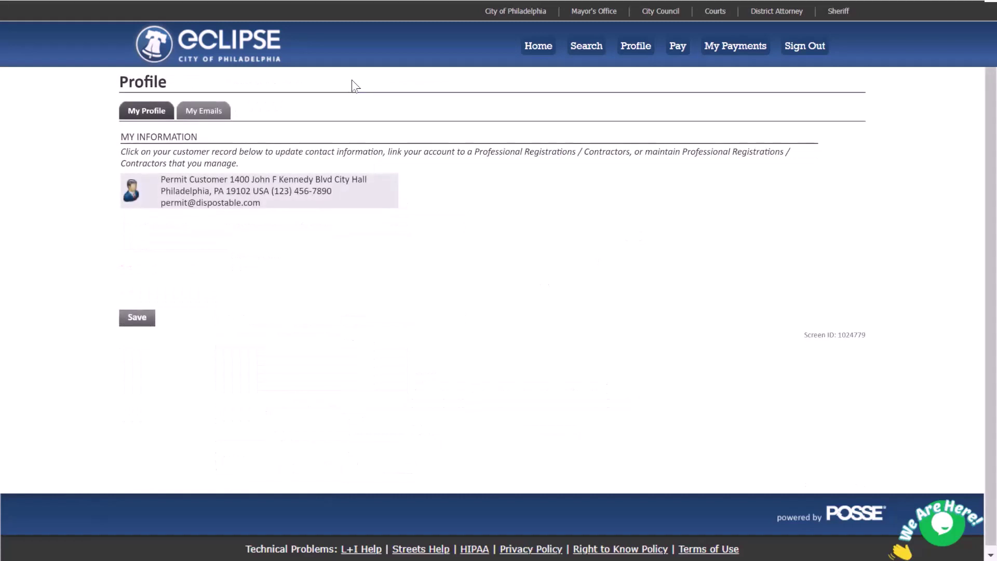
Save the My Emails preferences with action-needed and all action-completion e-mails enabled
left_click(209, 114)
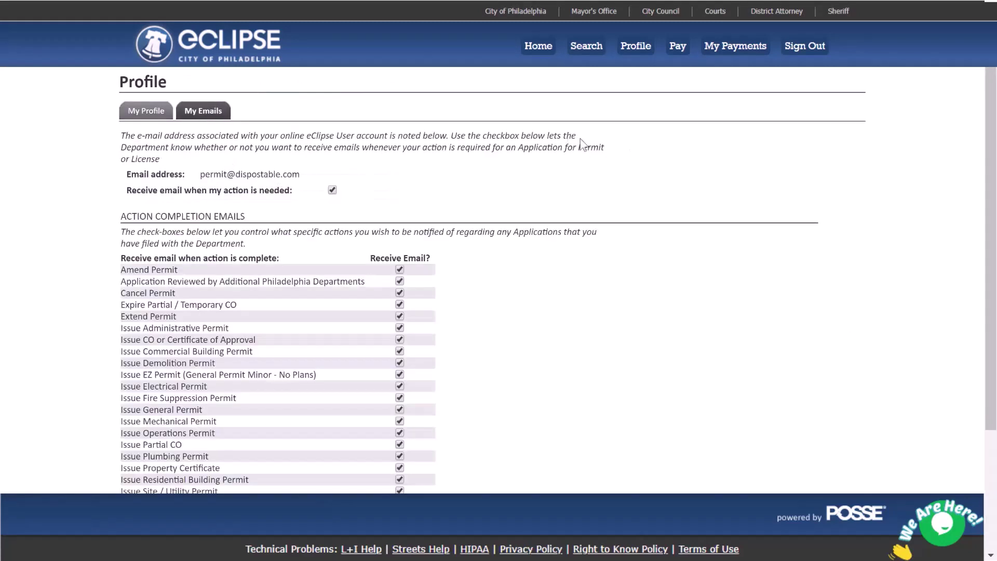
scroll(642, 171, "down", 3)
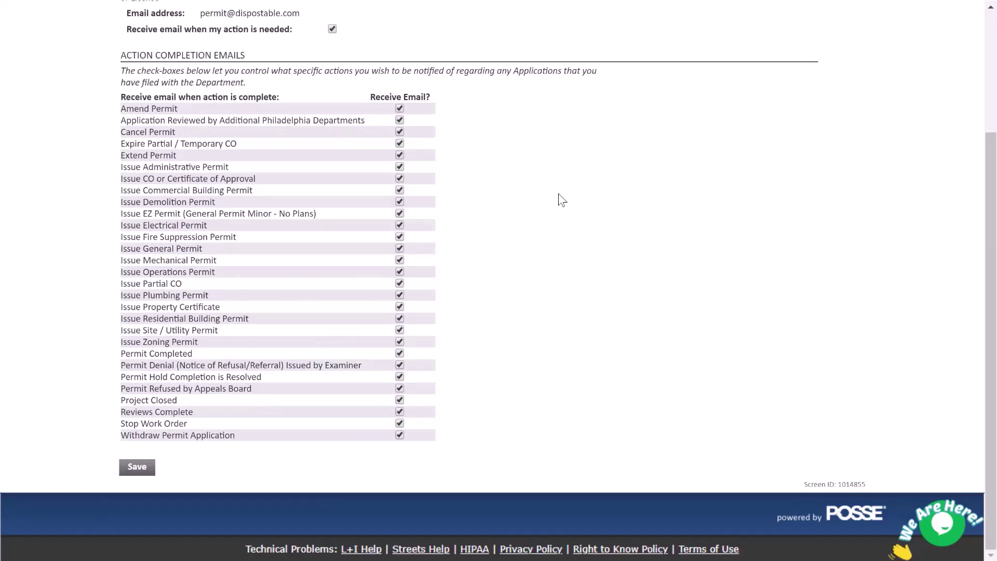
left_click(140, 471)
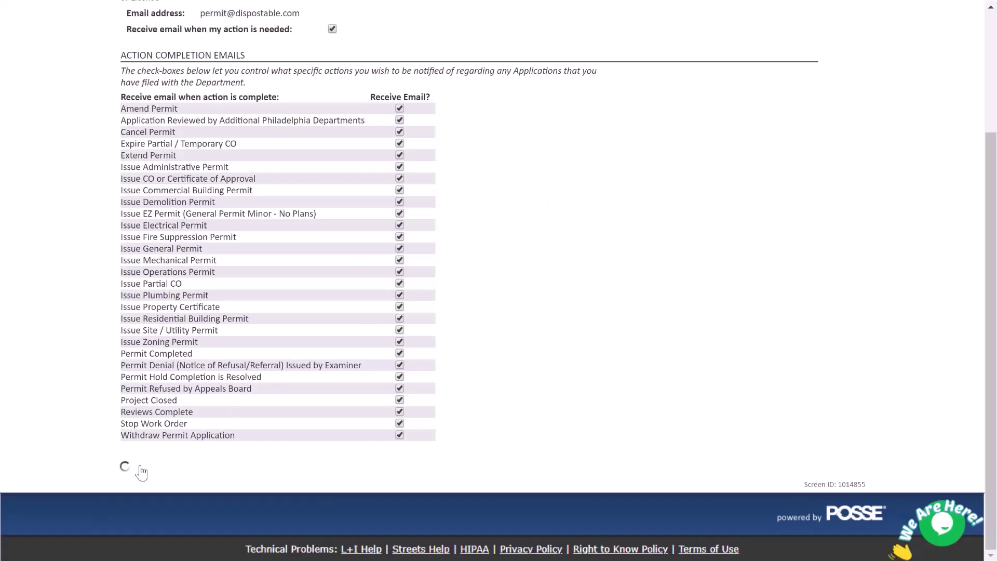